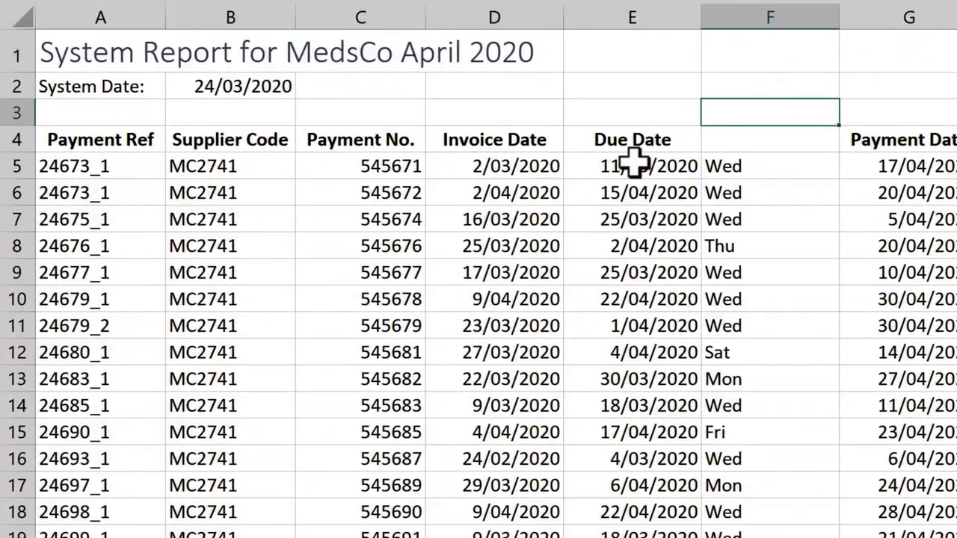
# Enter the formula =EOMONTH(D5,-1) in E5 to calculate the end of the month before the invoice date
pyautogui.click(634, 164)
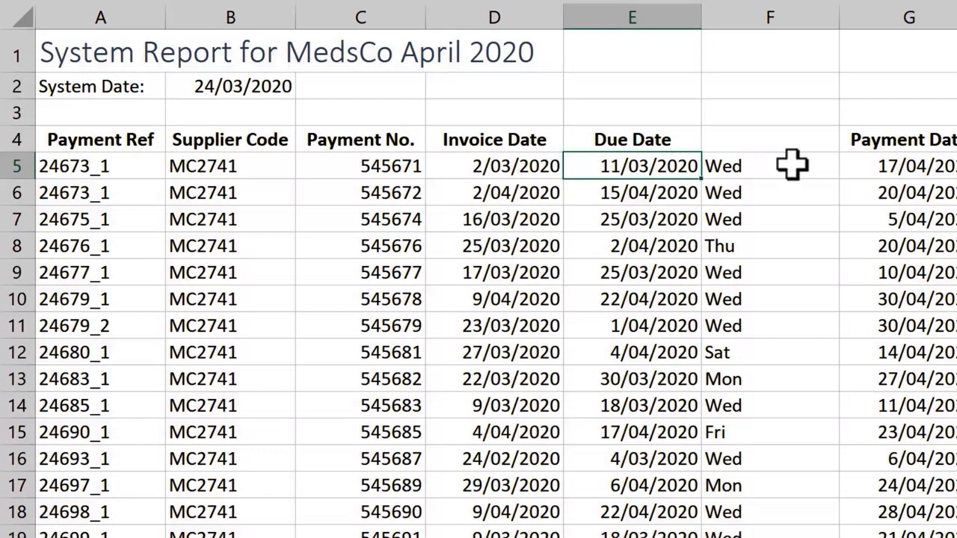
pyautogui.write('=eo')
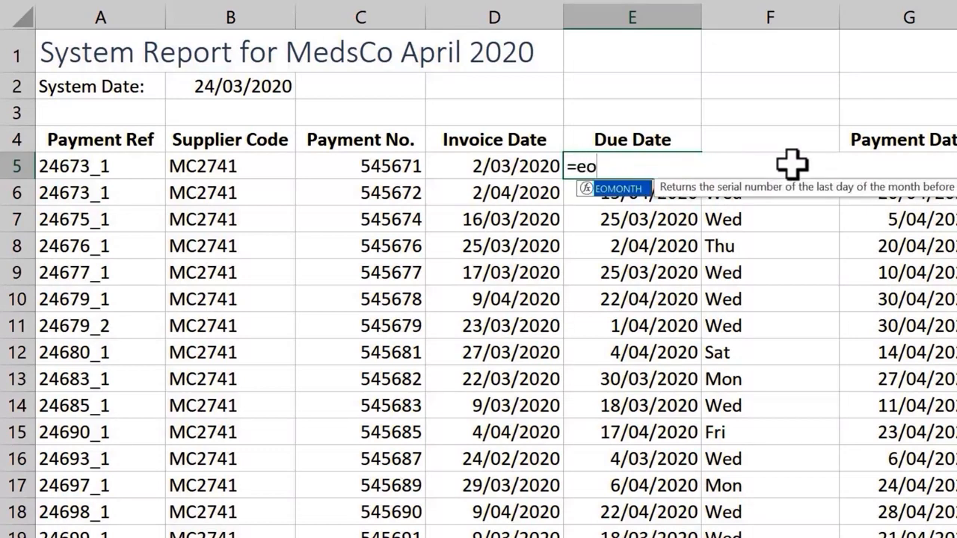
pyautogui.press('Tab')
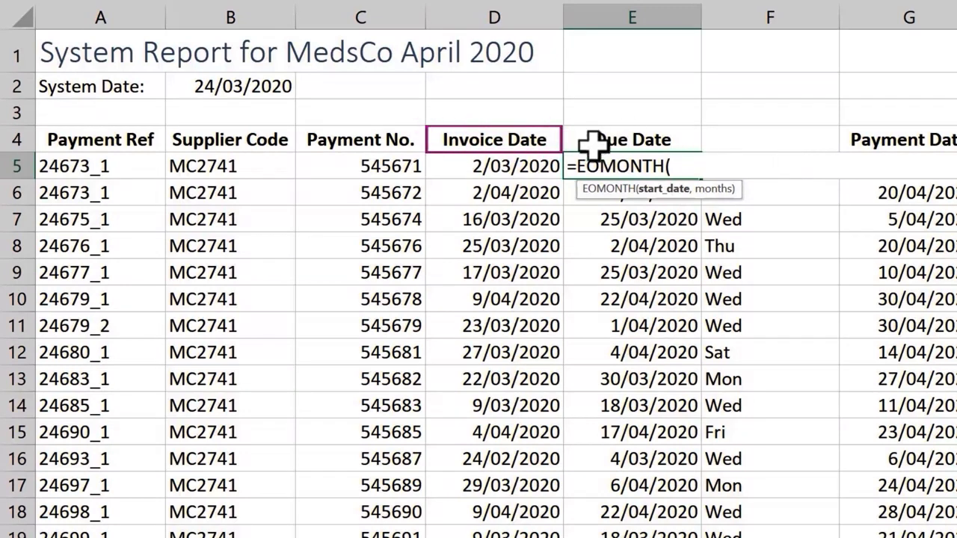
pyautogui.click(527, 174)
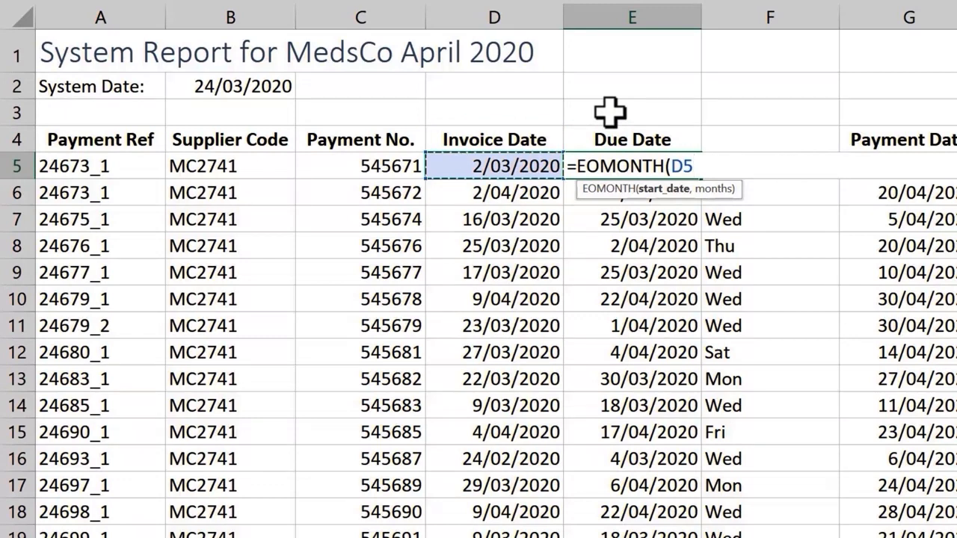
pyautogui.write(',')
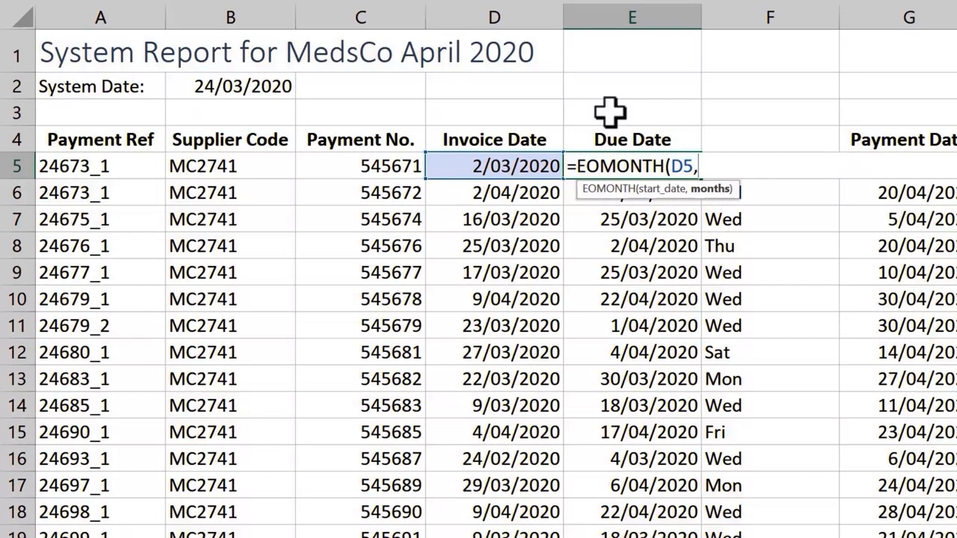
pyautogui.write('-1')
pyautogui.press('Return')
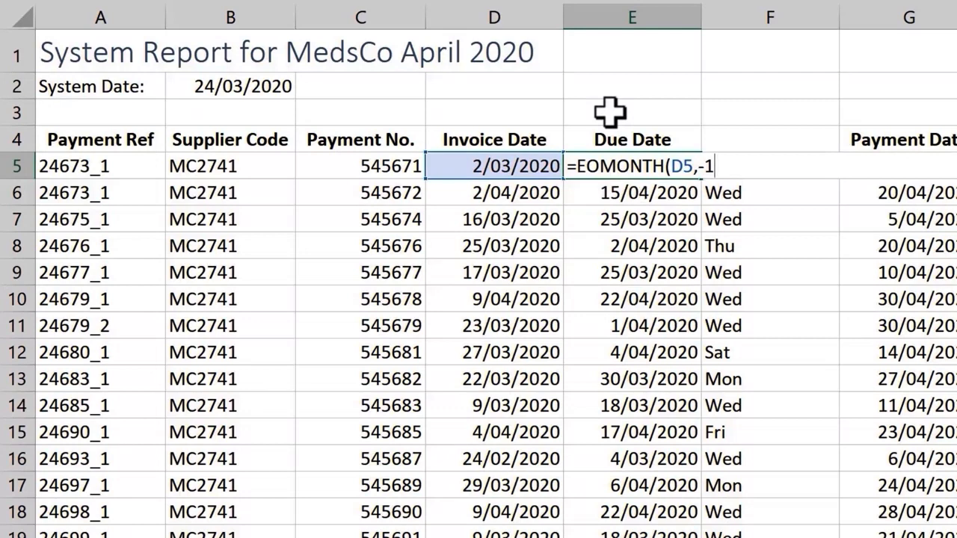
pyautogui.hotkey('ctrl', 'Return')
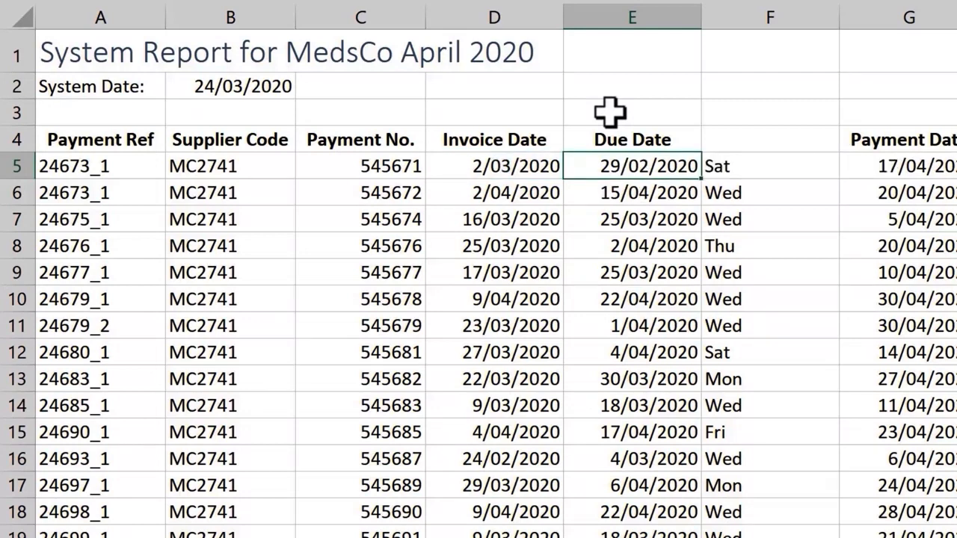
# Set the months argument of the EOMONTH formula in E5 to 1, for the end of the following month
pyautogui.press('F2')
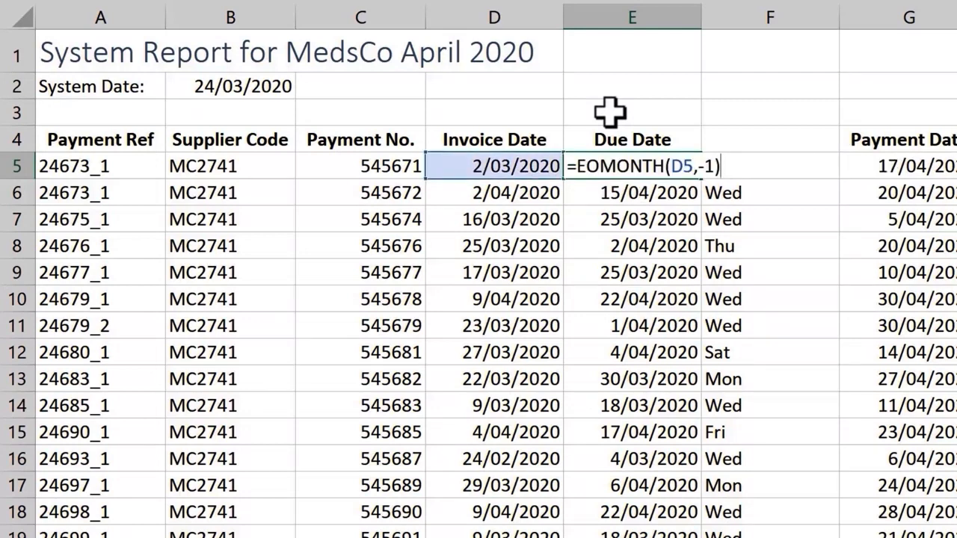
pyautogui.press('Left')
pyautogui.press('BackSpace')
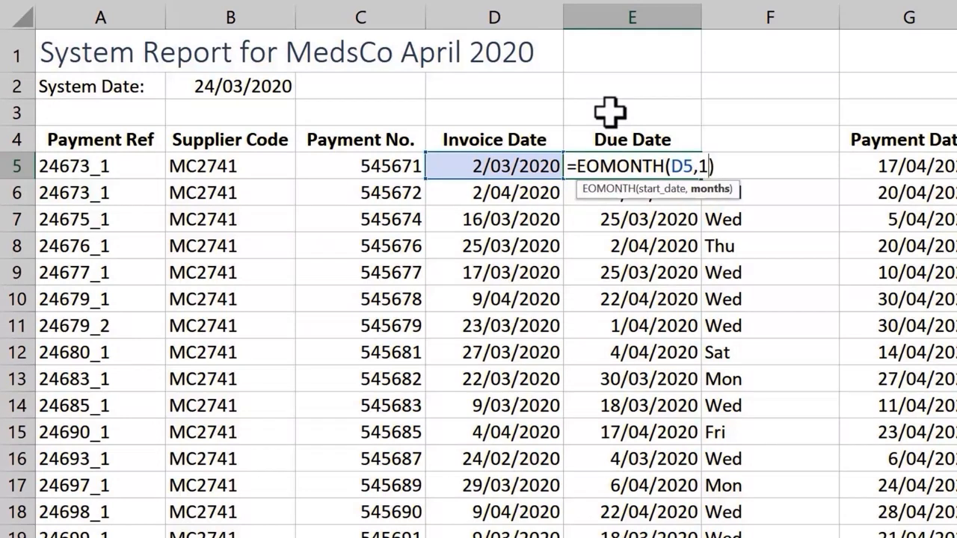
pyautogui.hotkey('ctrl', 'Return')
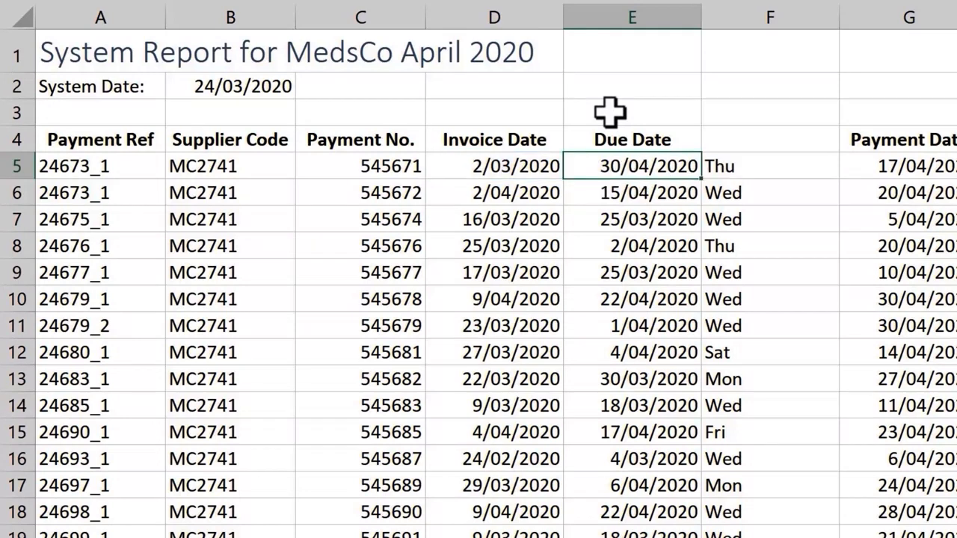
# Set the months argument of the EOMONTH formula in E5 to 0, for the end of the invoice month
pyautogui.press('F2')
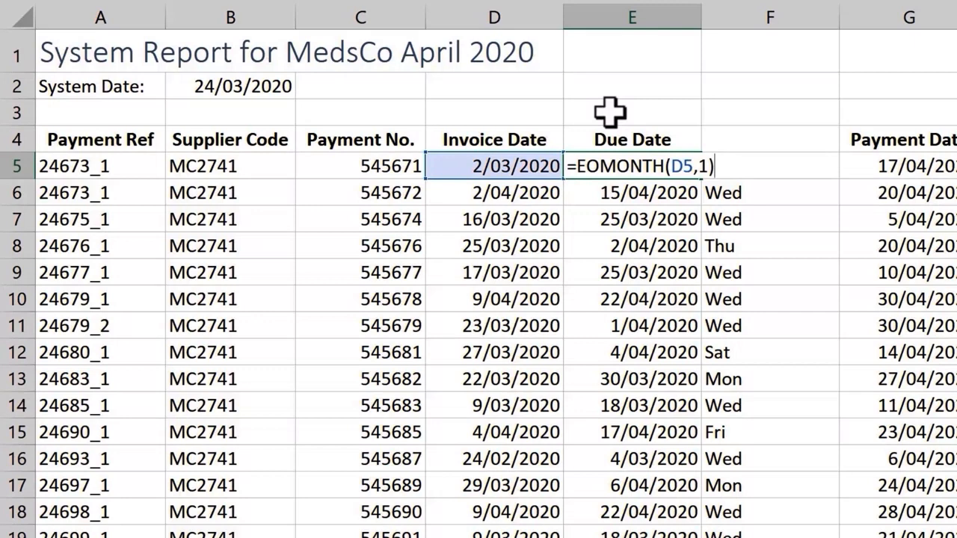
pyautogui.press('Left')
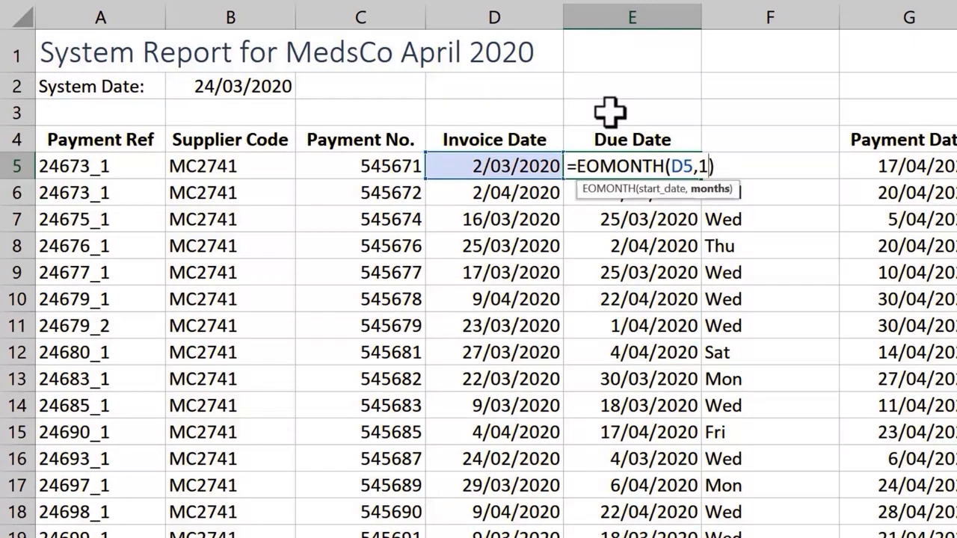
pyautogui.press('BackSpace')
pyautogui.write('0')
pyautogui.press('Return')
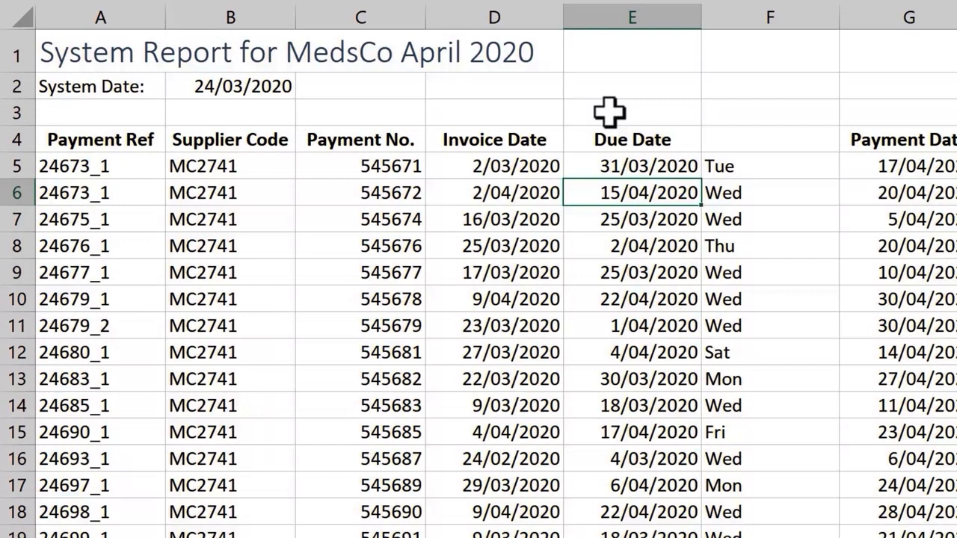
# Extend the formula in E5 to =WORKDAY(EOMONTH(D5,0),5) and fill it down the Due Date column
pyautogui.press('Up')
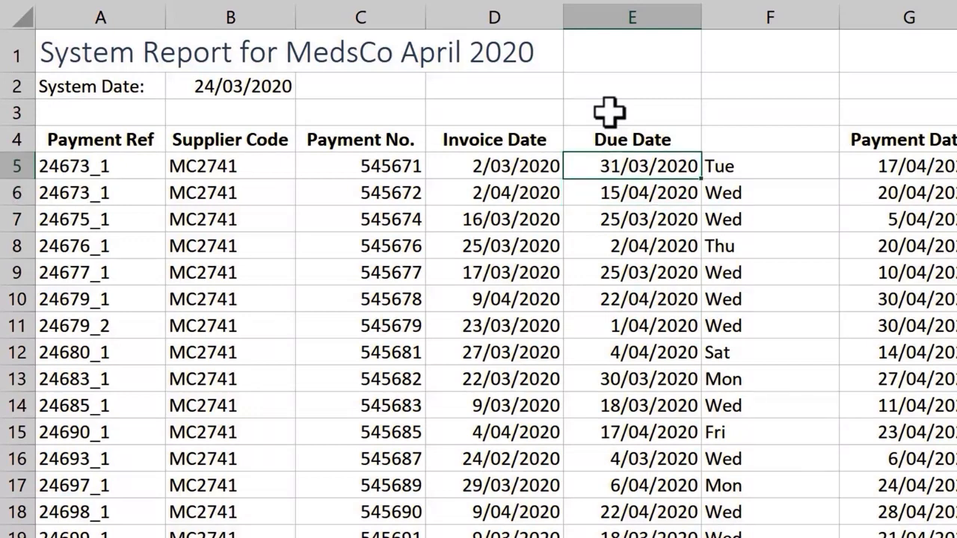
pyautogui.press('F2')
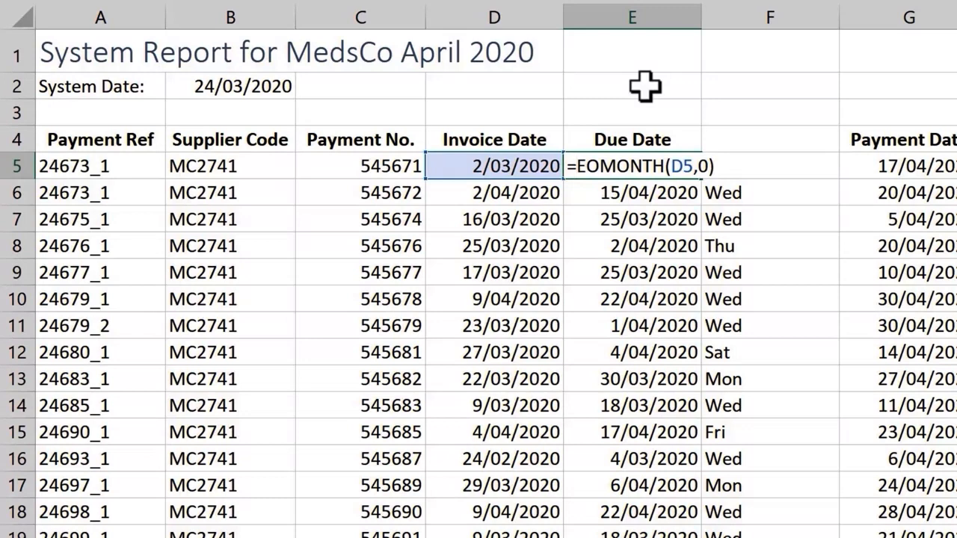
pyautogui.write('wo')
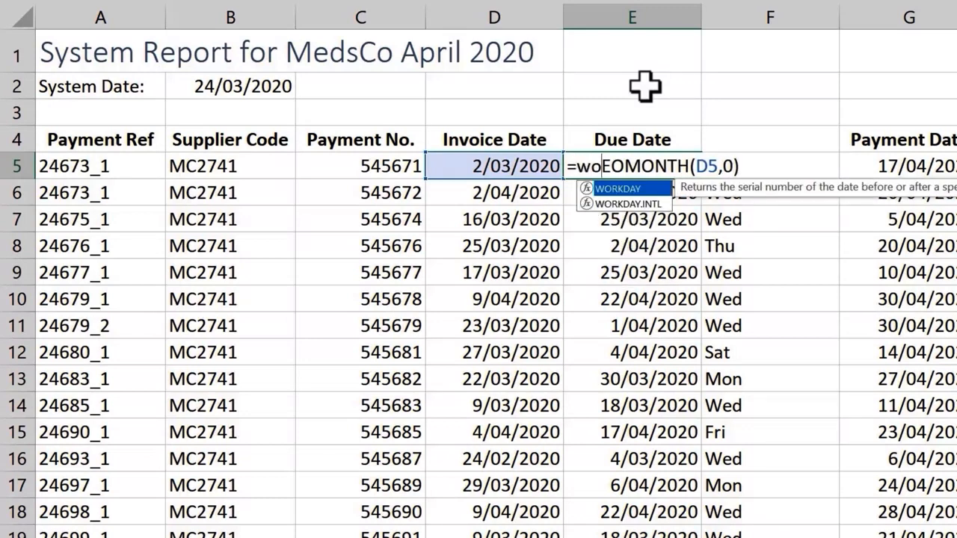
pyautogui.press('Tab')
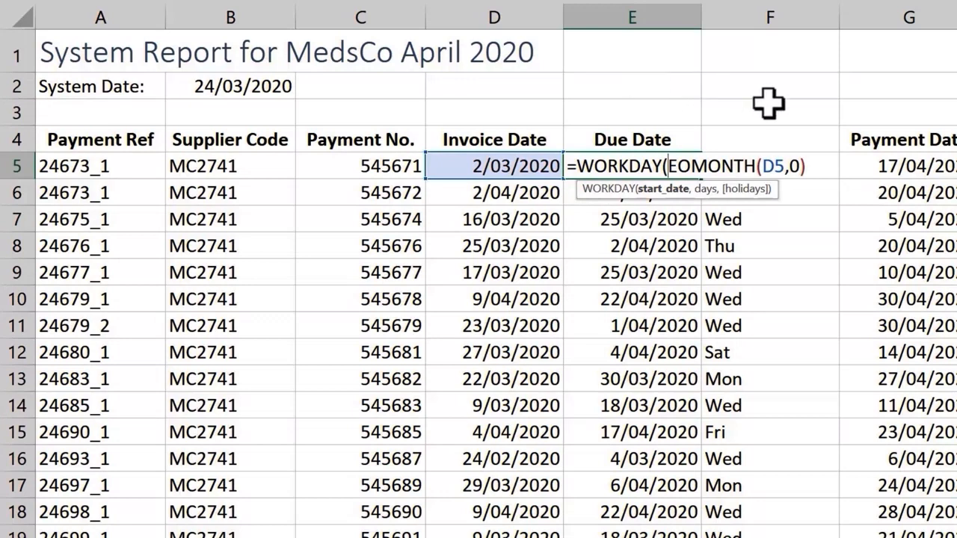
pyautogui.click(820, 164)
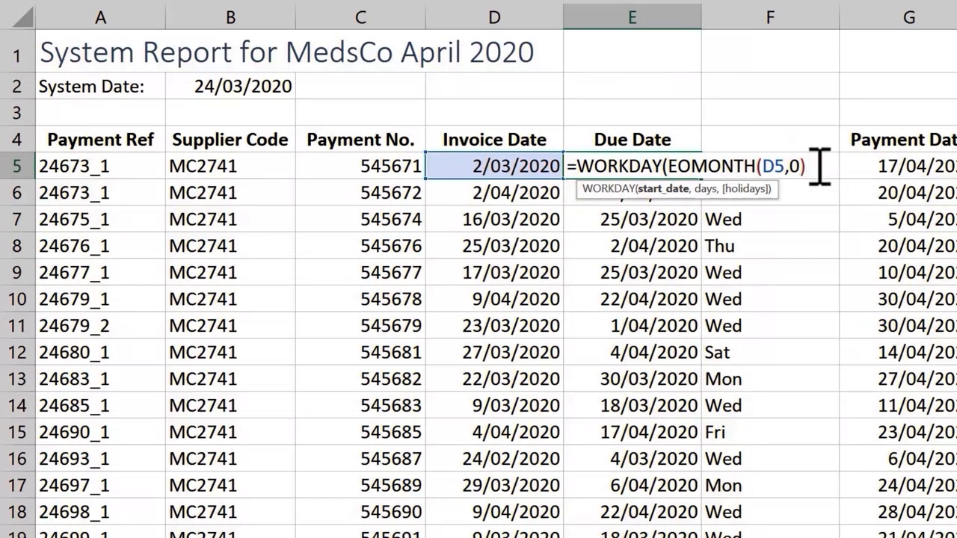
pyautogui.write(',5')
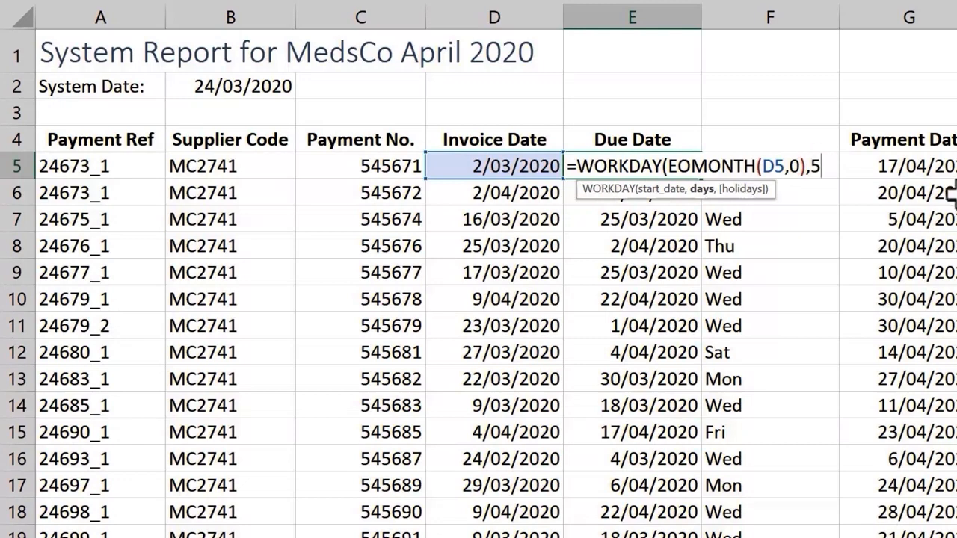
pyautogui.write(')')
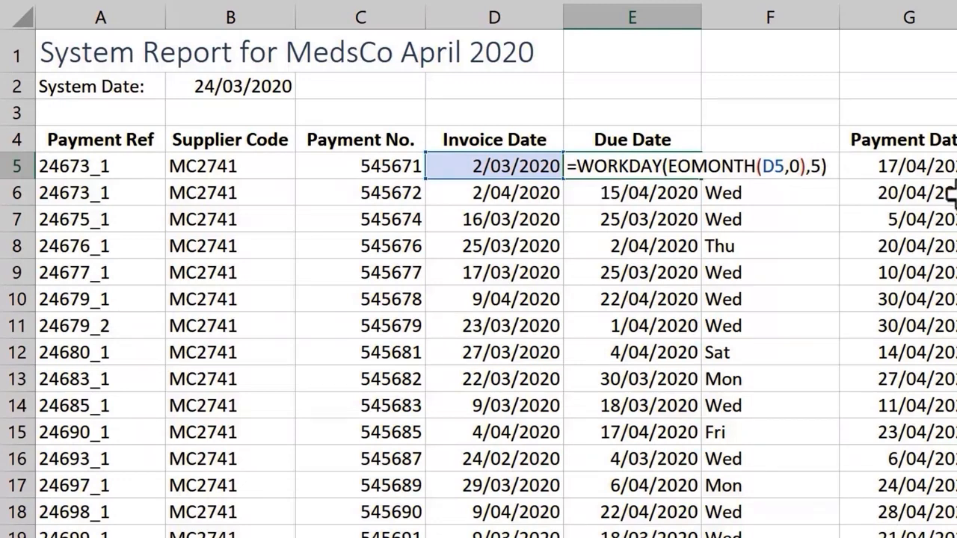
pyautogui.press('Return')
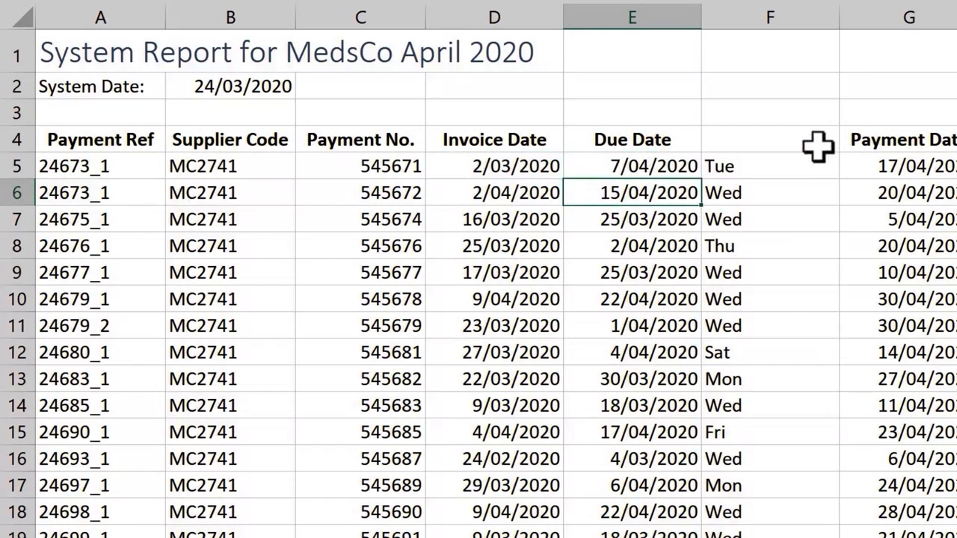
pyautogui.click(694, 165)
pyautogui.doubleClick(705, 180)
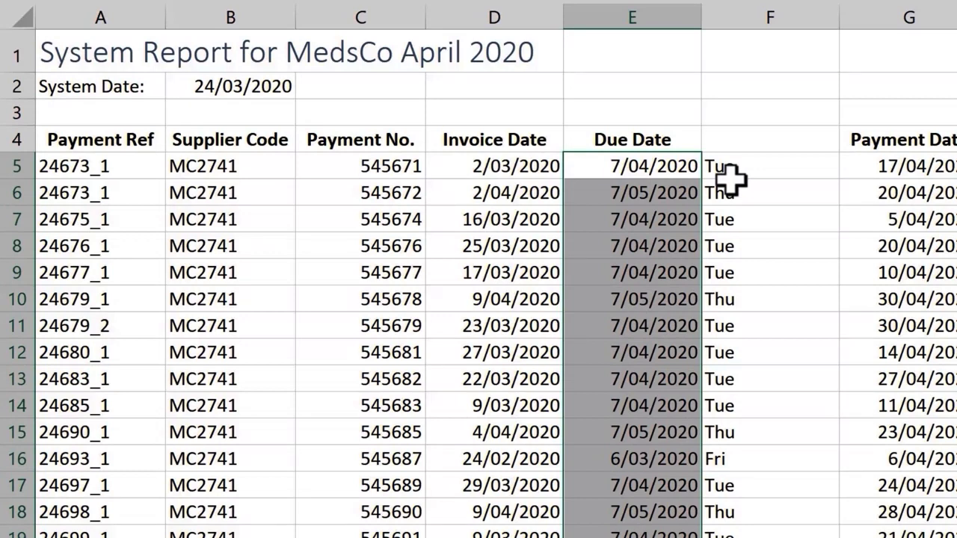
# Replace the formula in E5 with =EDATE(D5,1) and fill it down the Due Date column
pyautogui.click(684, 171)
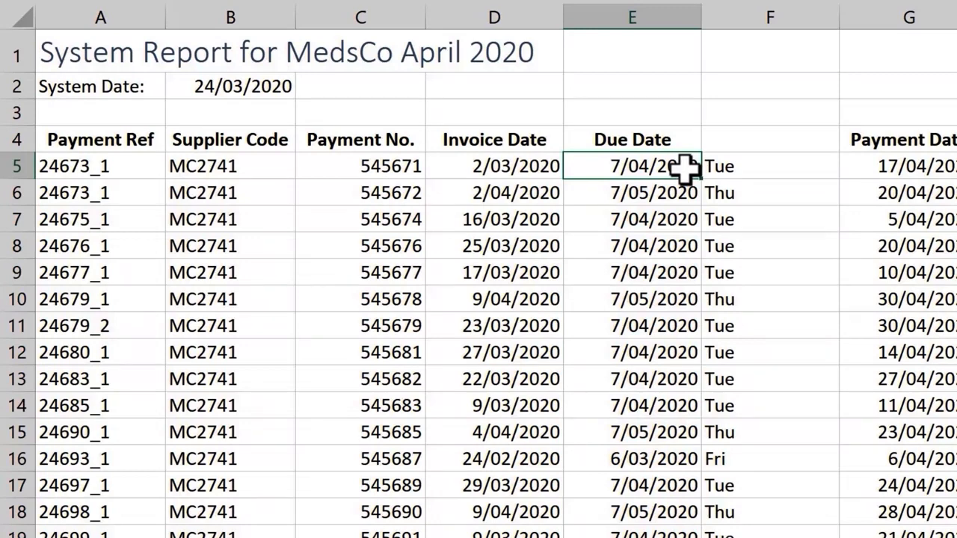
pyautogui.write('=')
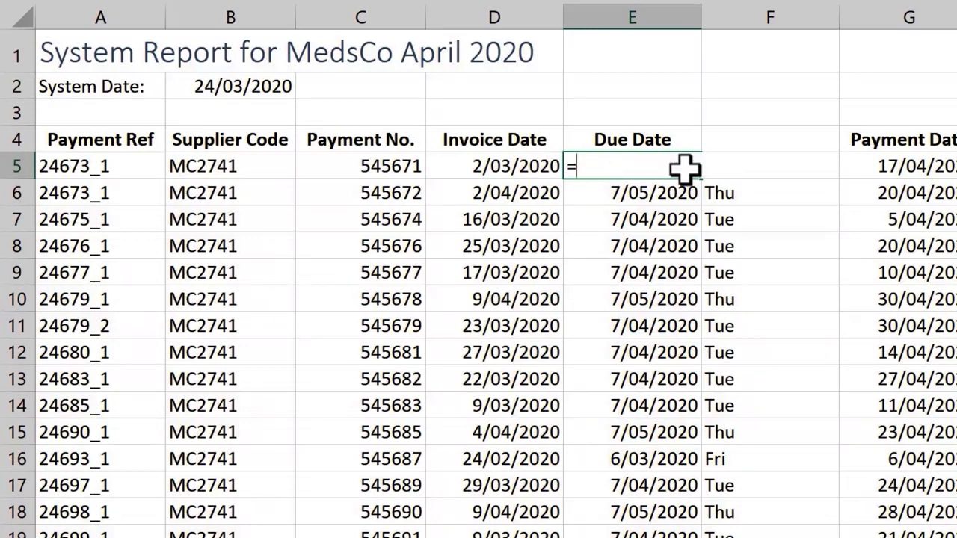
pyautogui.write('ed')
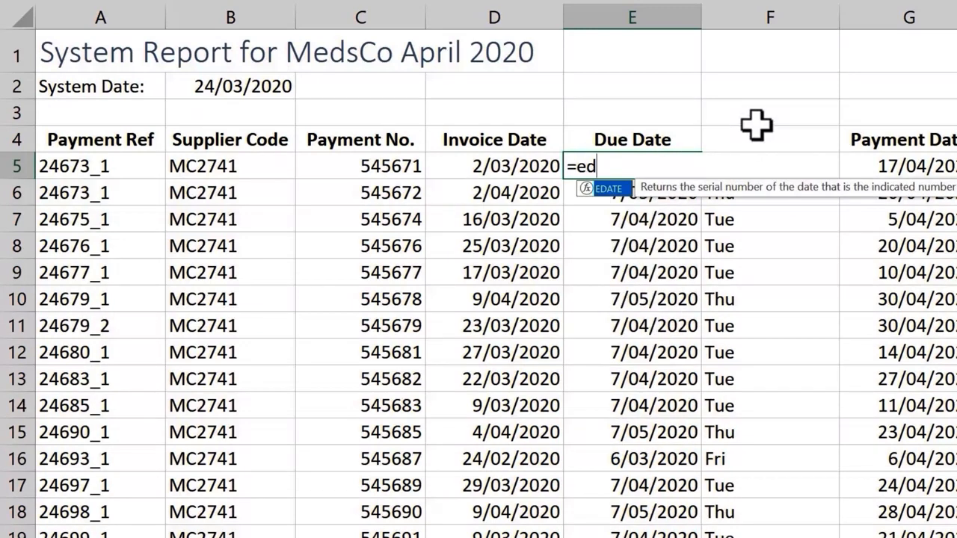
pyautogui.press('Tab')
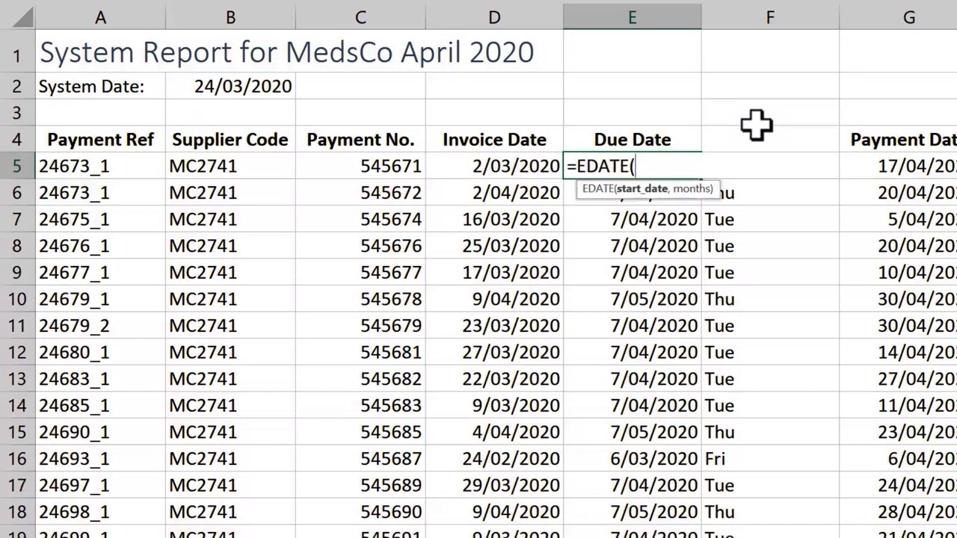
pyautogui.click(543, 167)
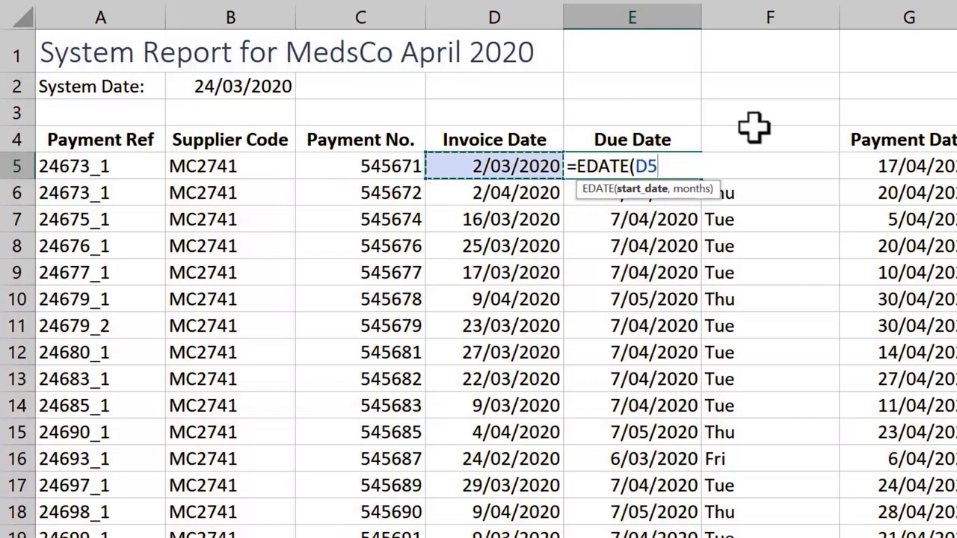
pyautogui.write(',')
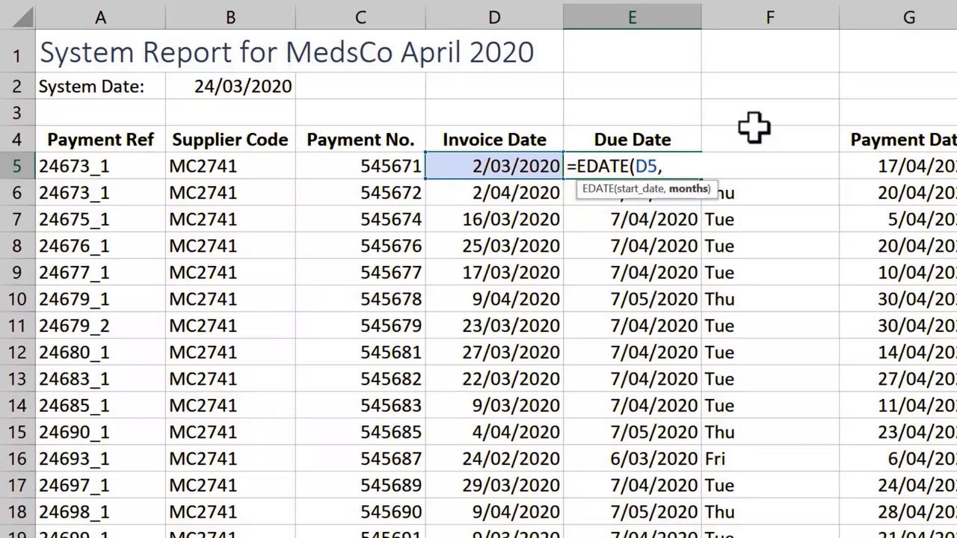
pyautogui.write('1)')
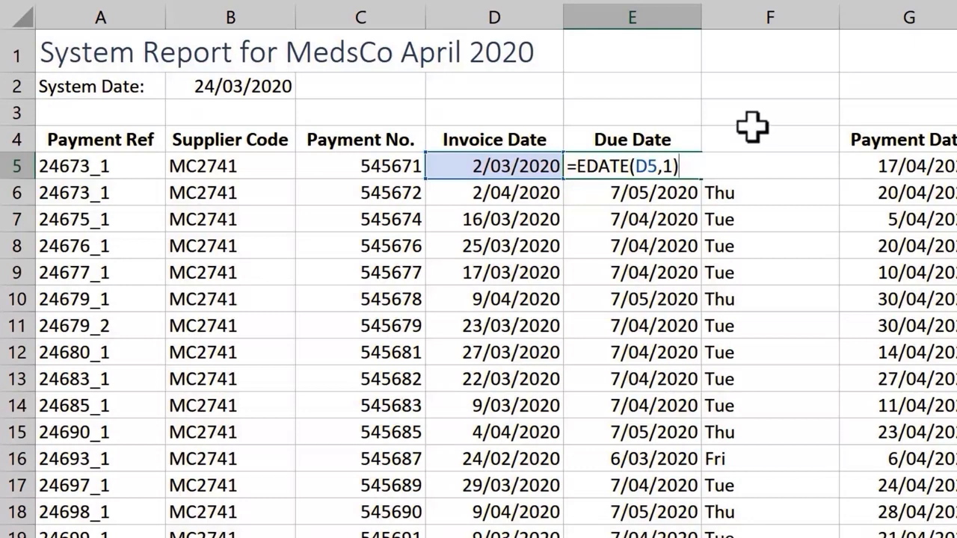
pyautogui.press('Return')
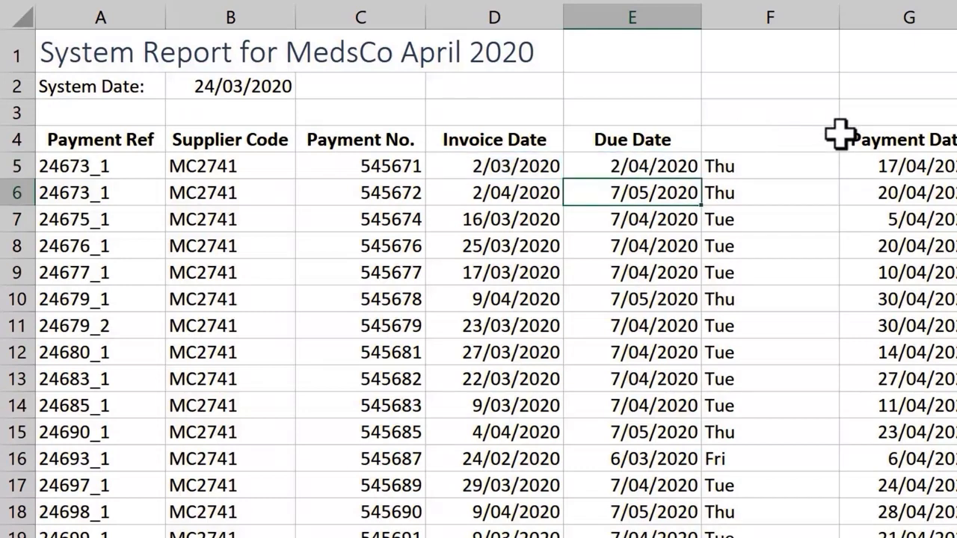
pyautogui.click(683, 167)
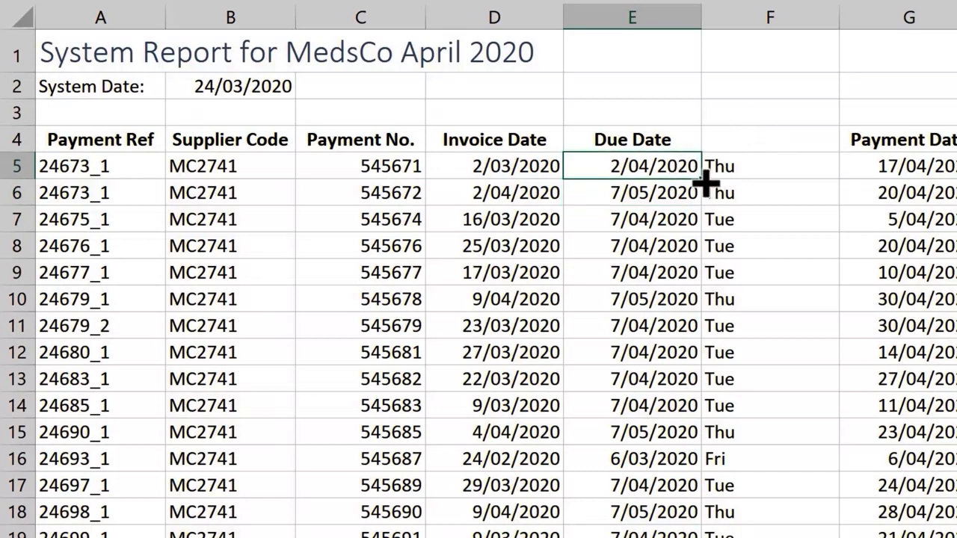
pyautogui.doubleClick(706, 183)
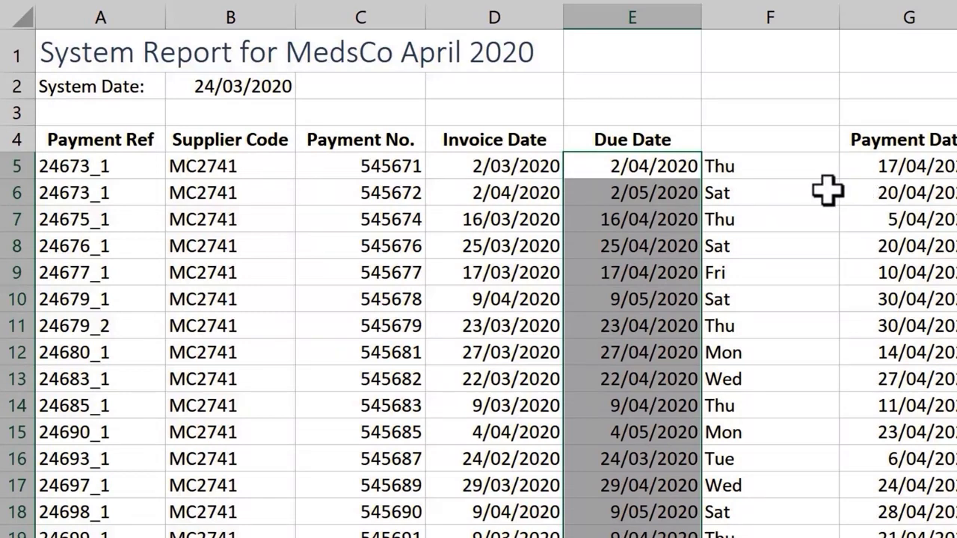
# Wrap the EDATE formula in E5 in WORKDAY as =WORKDAY(EDATE(D5,1),0) and fill it down the Due Date column
pyautogui.doubleClick(692, 165)
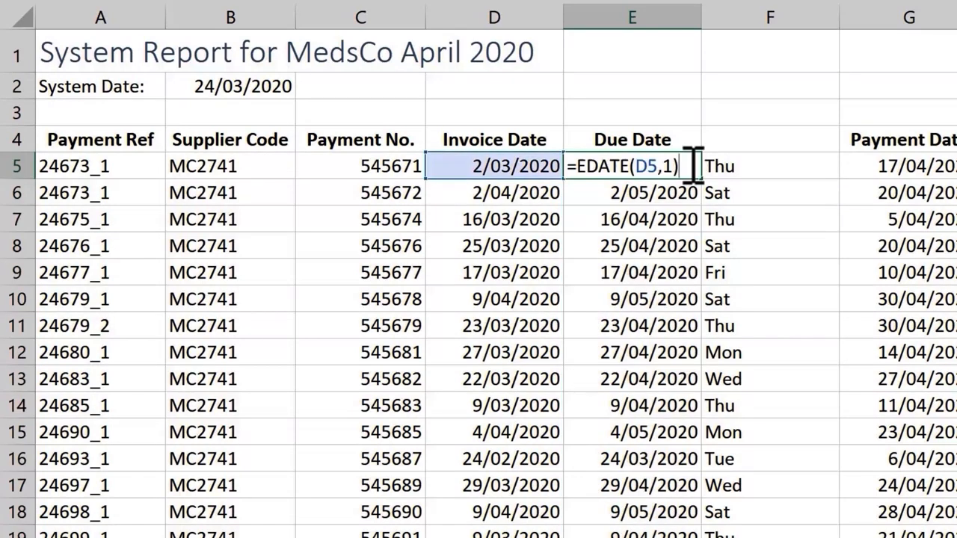
pyautogui.click(577, 166)
pyautogui.write('wo')
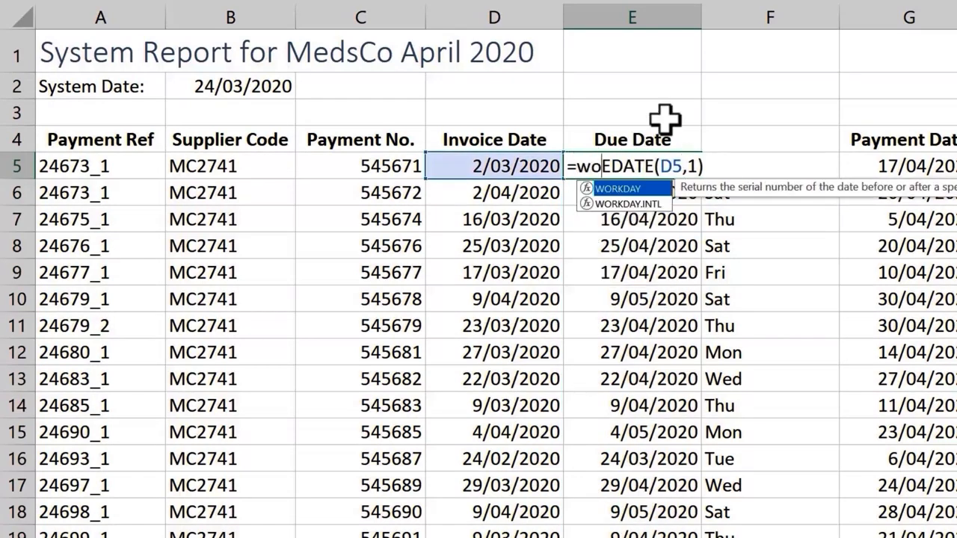
pyautogui.press('Tab')
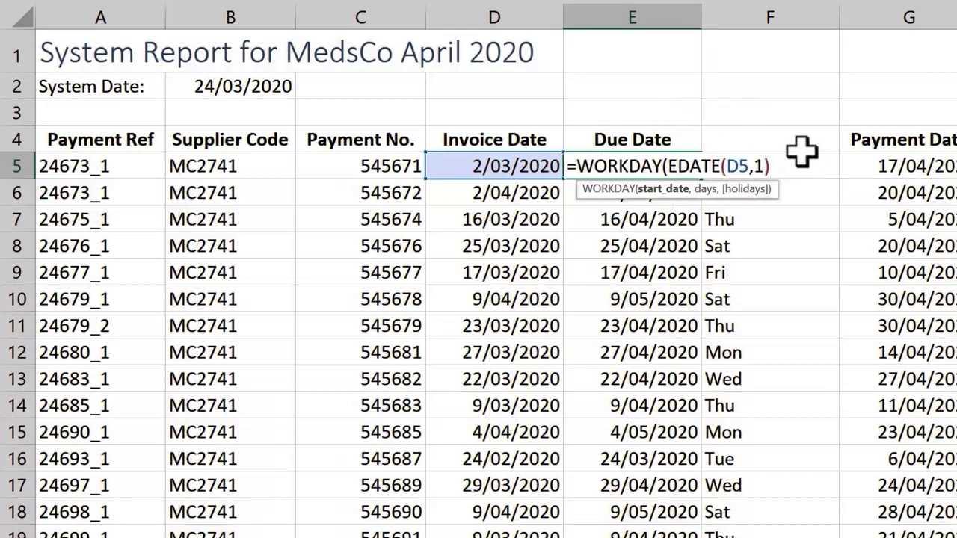
pyautogui.write(',')
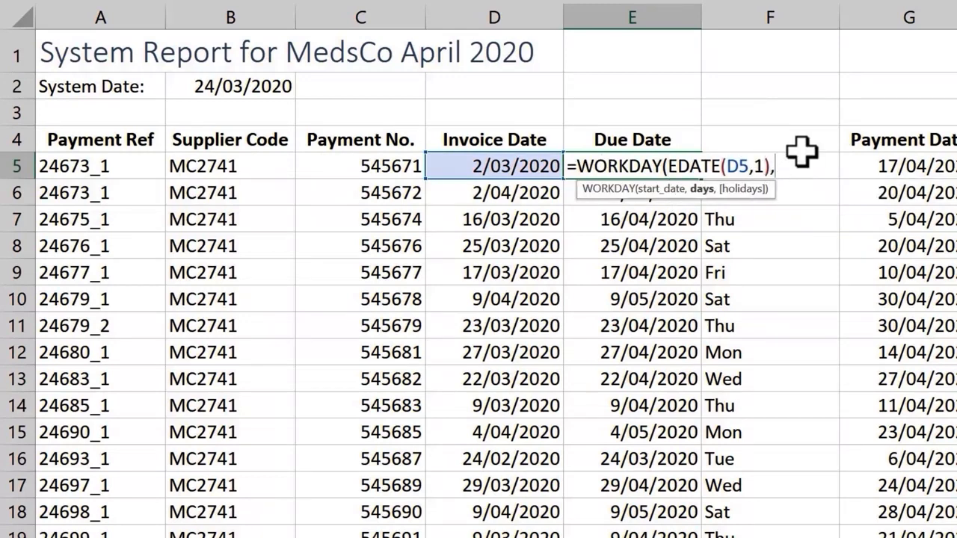
pyautogui.write('0)')
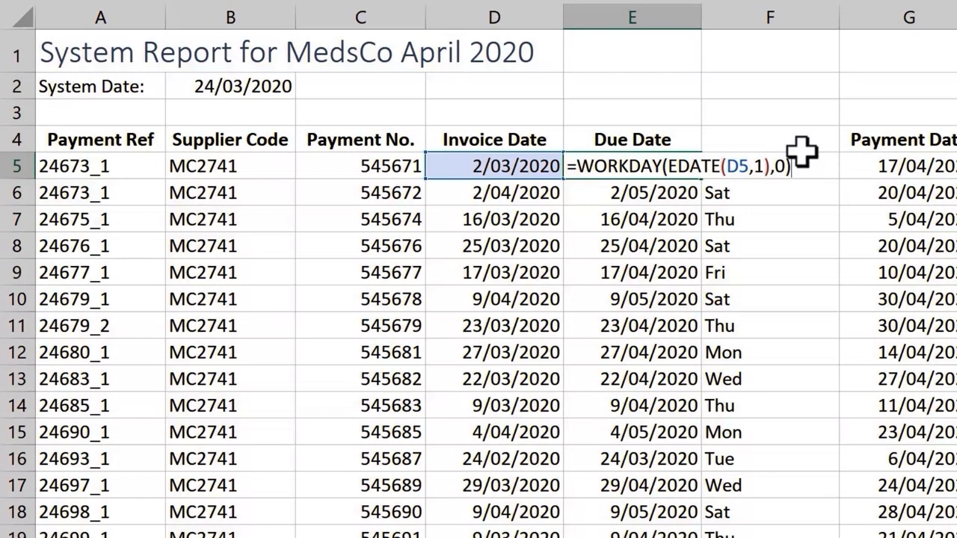
pyautogui.hotkey('ctrl', 'Return')
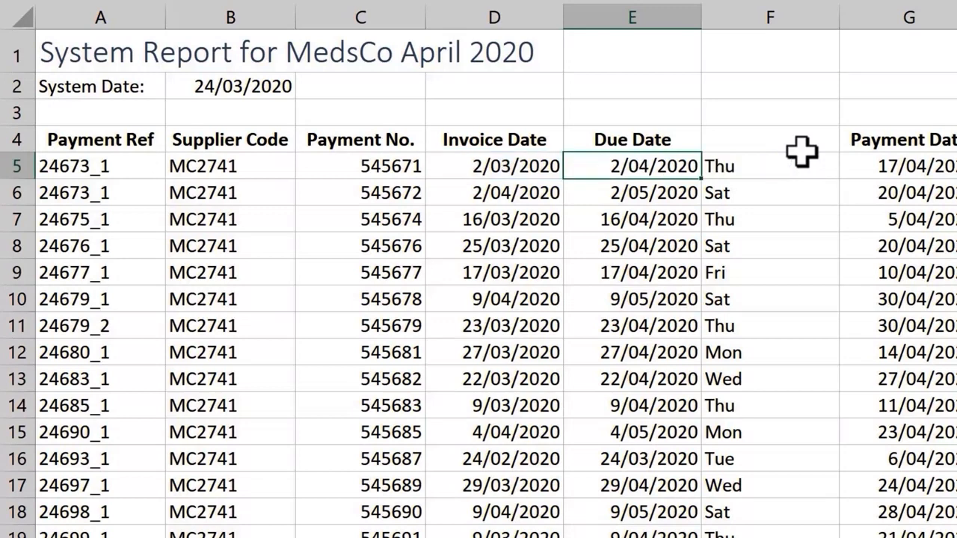
pyautogui.doubleClick(702, 179)
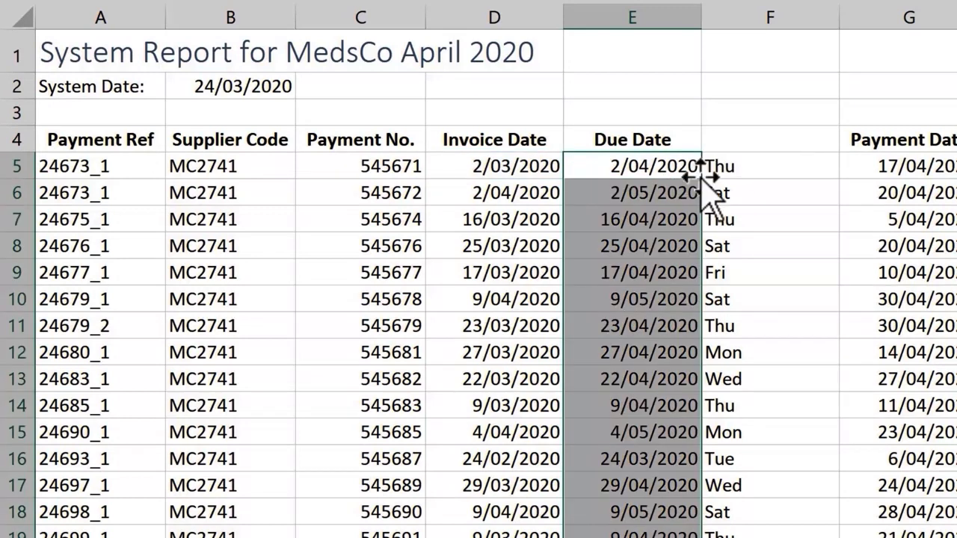
# Change the formula in E5 to =WORKDAY(EDATE(D5,1)-1,1) and fill it down the Due Date column
pyautogui.doubleClick(687, 164)
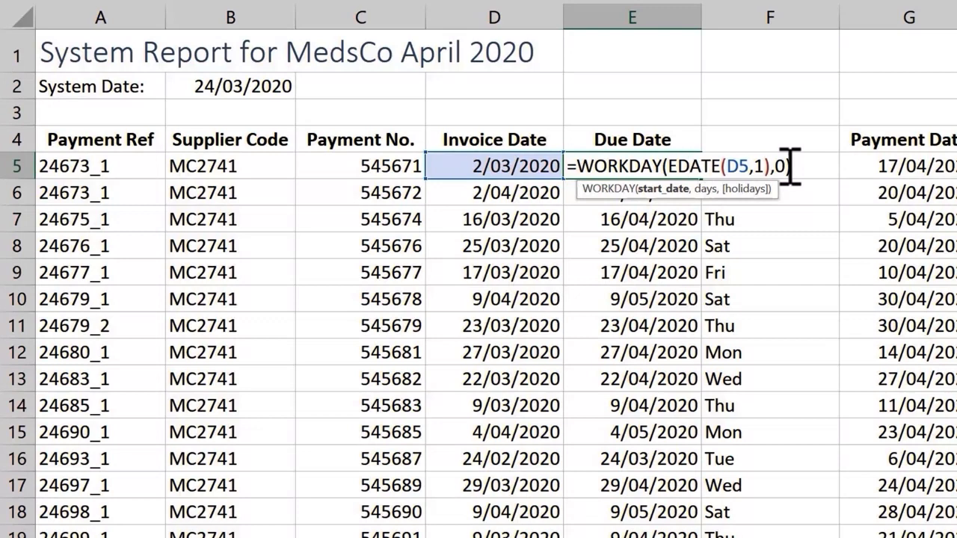
pyautogui.click(794, 166)
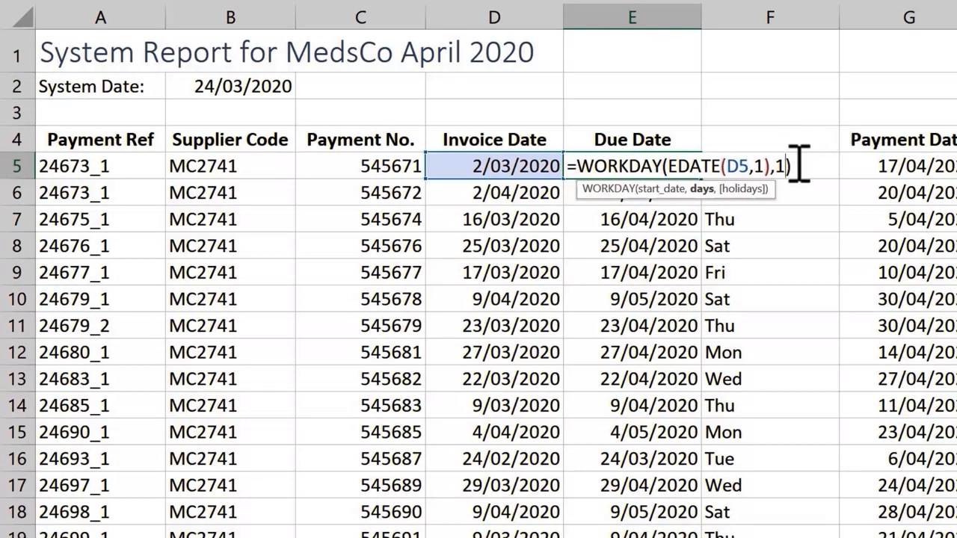
pyautogui.click(774, 166)
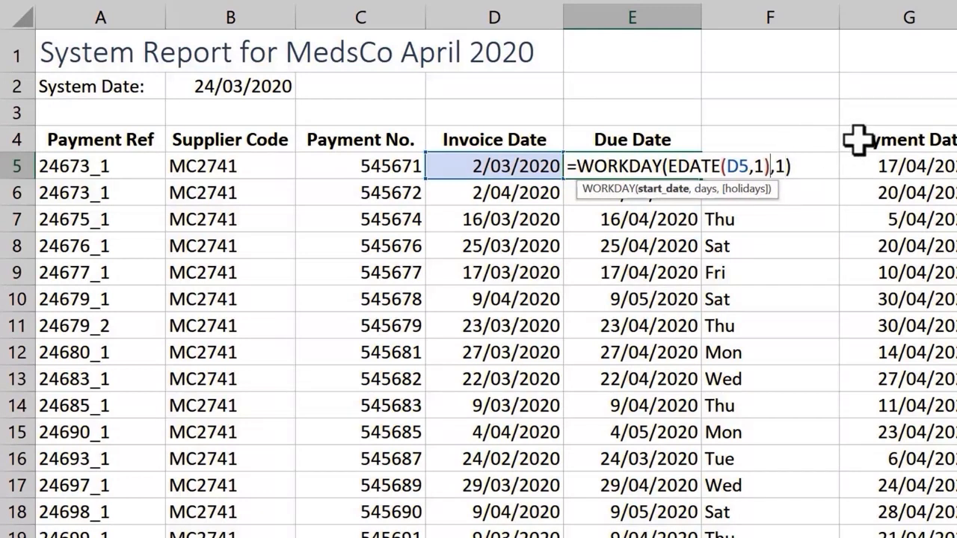
pyautogui.write('-1')
pyautogui.click(809, 165)
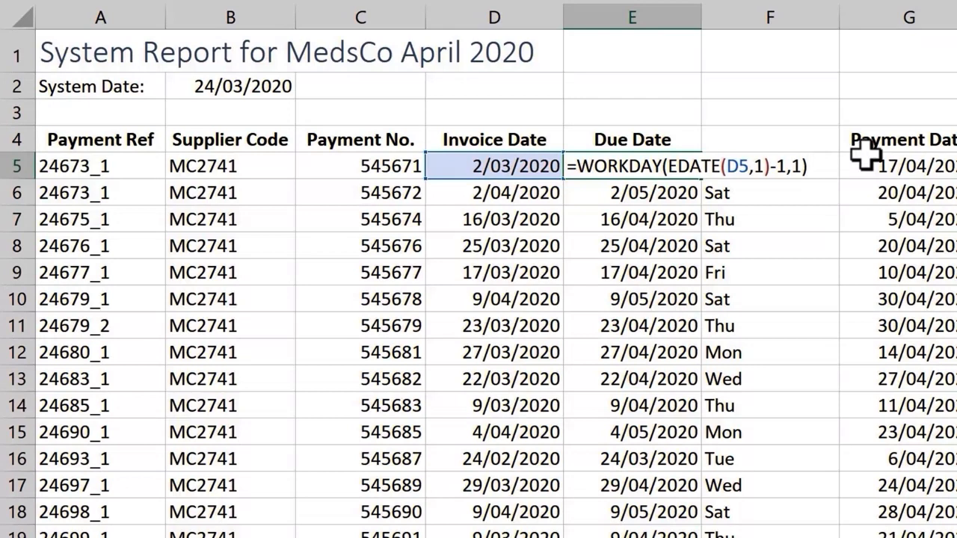
pyautogui.hotkey('ctrl', 'Return')
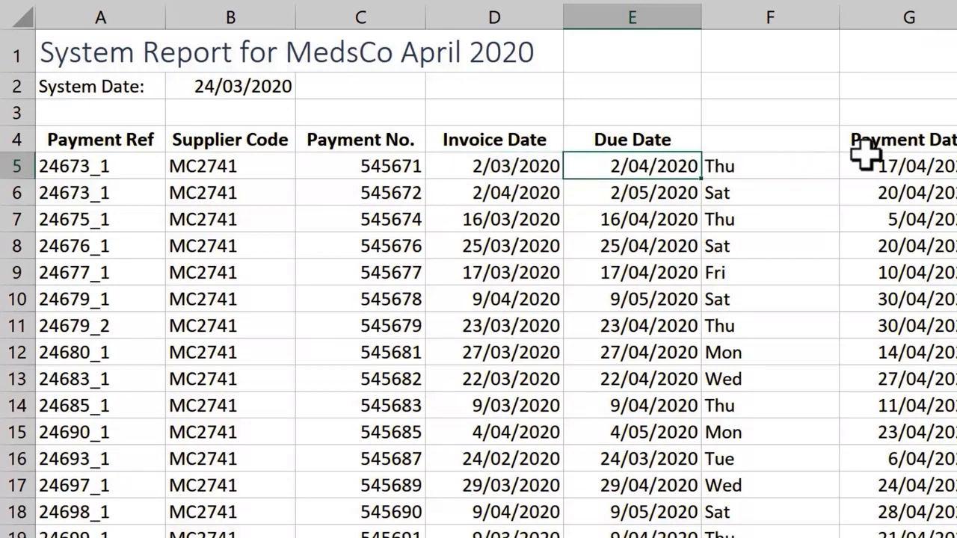
pyautogui.doubleClick(704, 180)
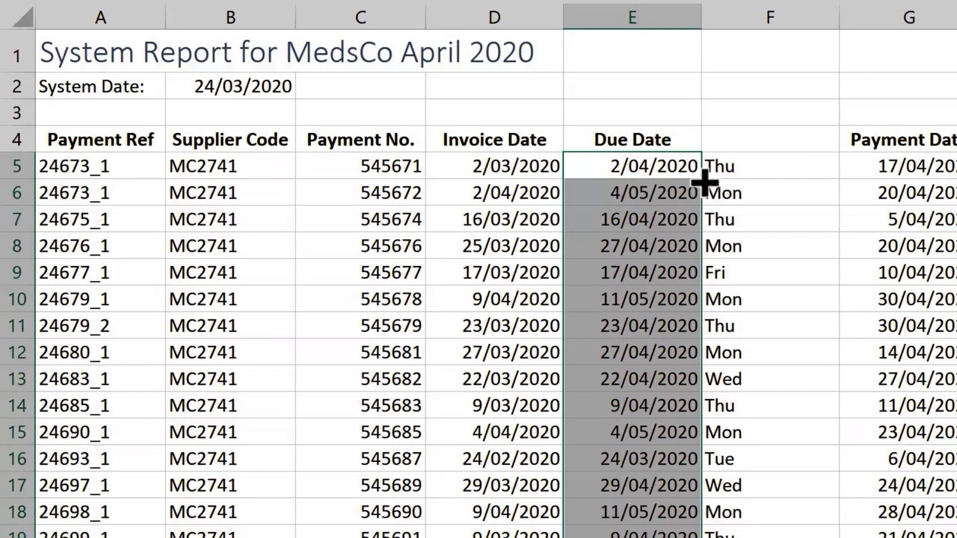